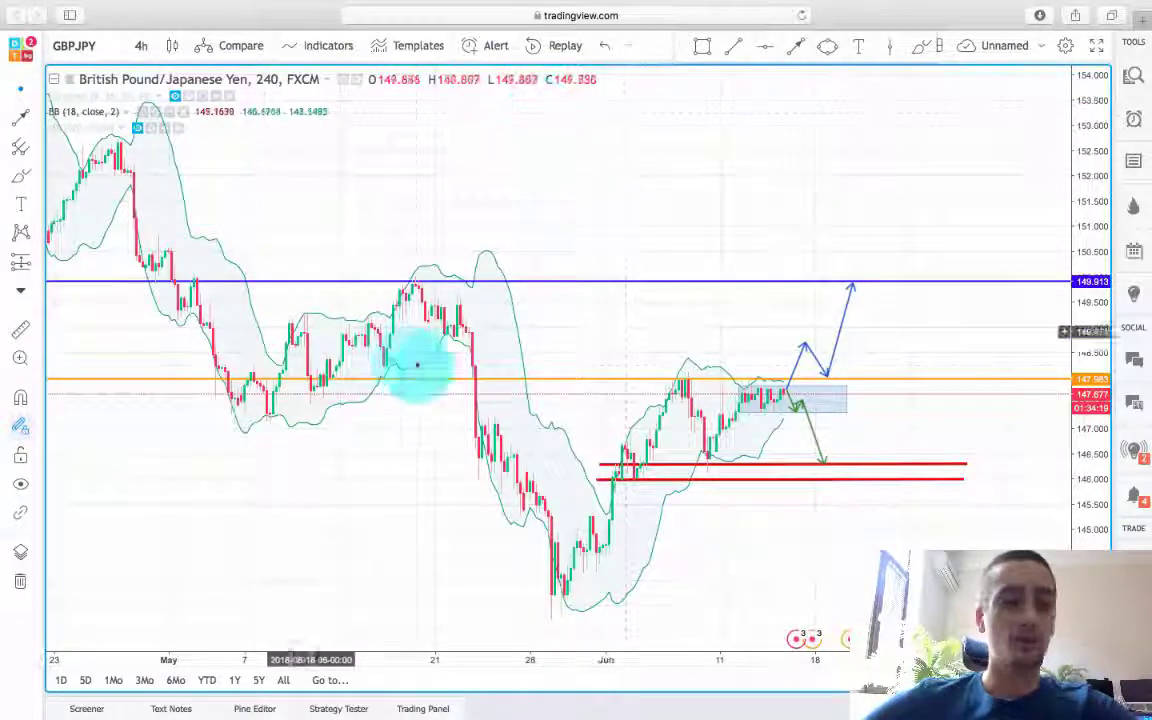
Circle the candle highs and trace the rally from the low with yellow brush strokes
drag(569, 233, 637, 352)
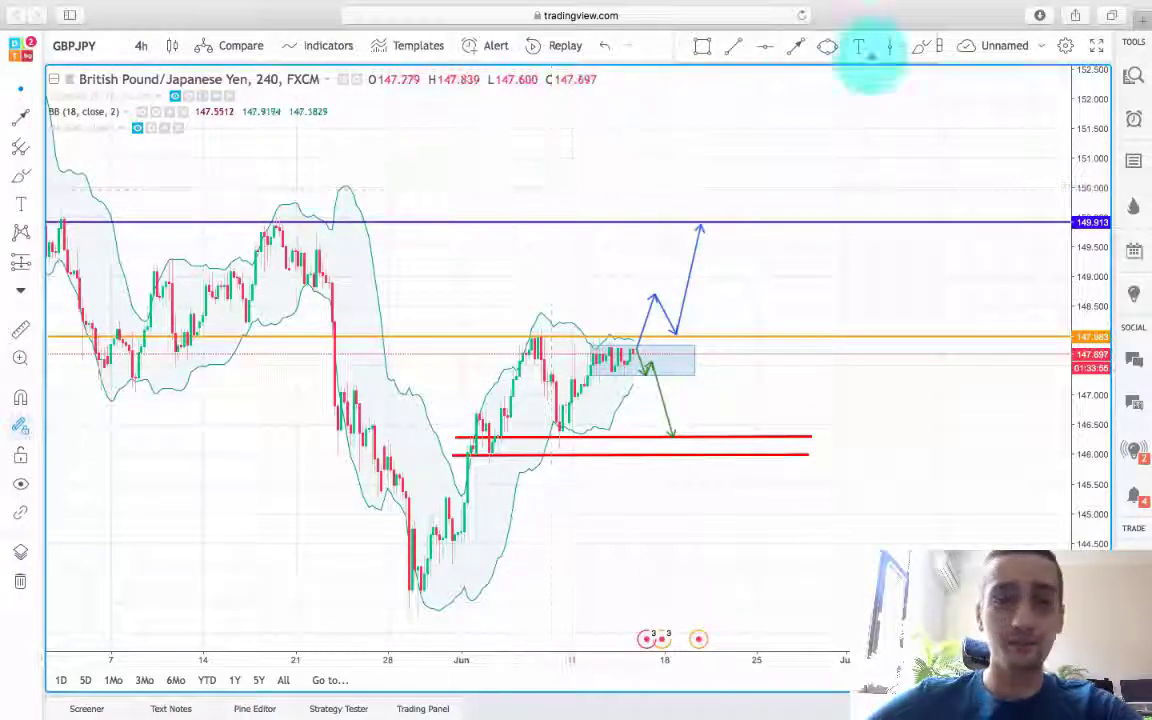
click(918, 45)
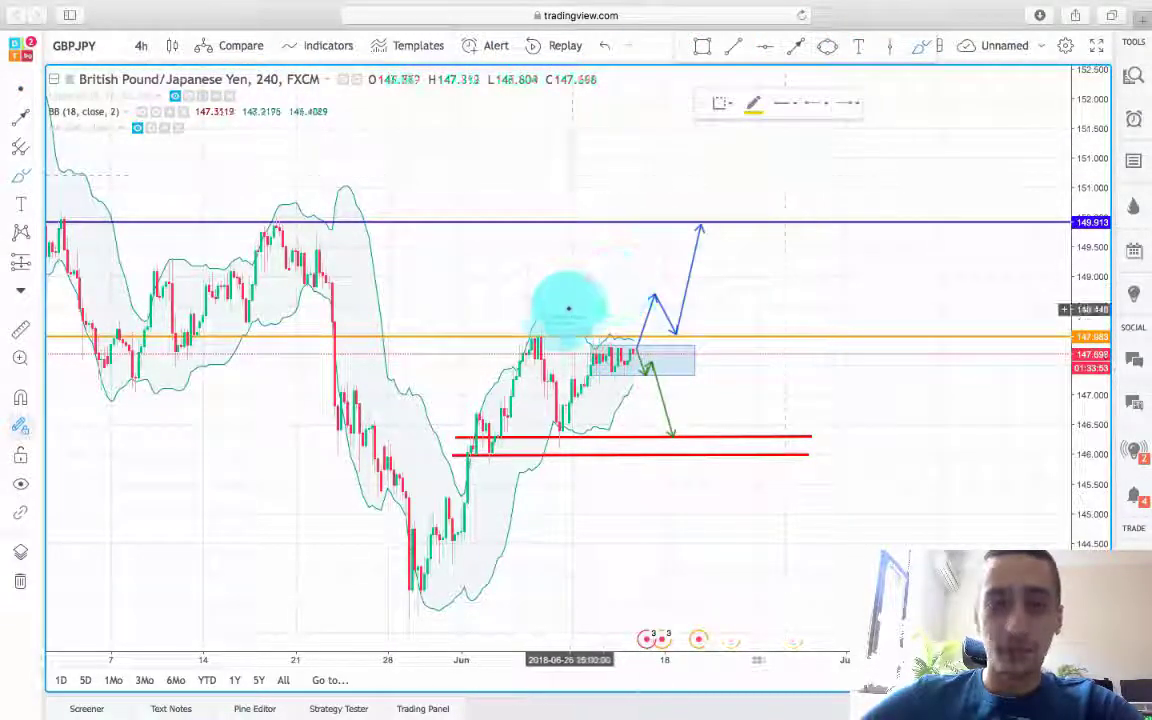
mouse_move(513, 330)
mouse_down()
mouse_move(532, 348)
mouse_move(560, 335)
mouse_move(532, 325)
mouse_up()
mouse_move(421, 595)
mouse_down()
mouse_move(442, 504)
mouse_move(506, 386)
mouse_move(530, 370)
mouse_up()
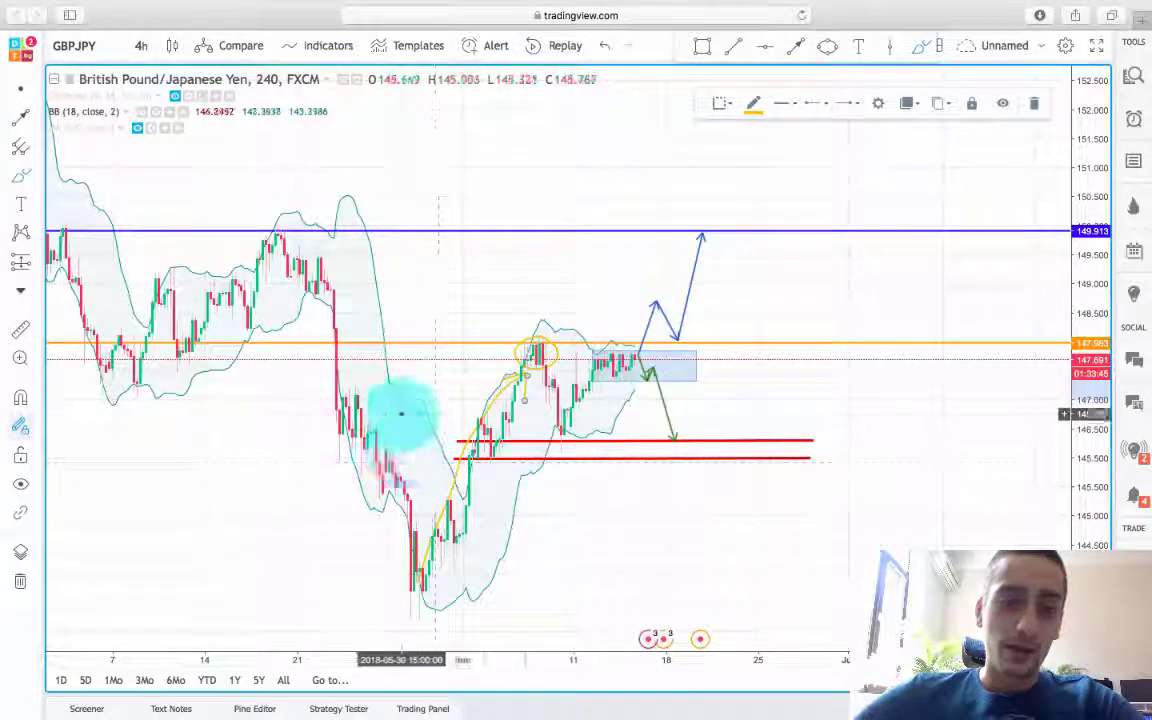
Hide the Bollinger Bands and draw a yellow freehand ellipse around earlier candles
scroll(403, 411, down, 3)
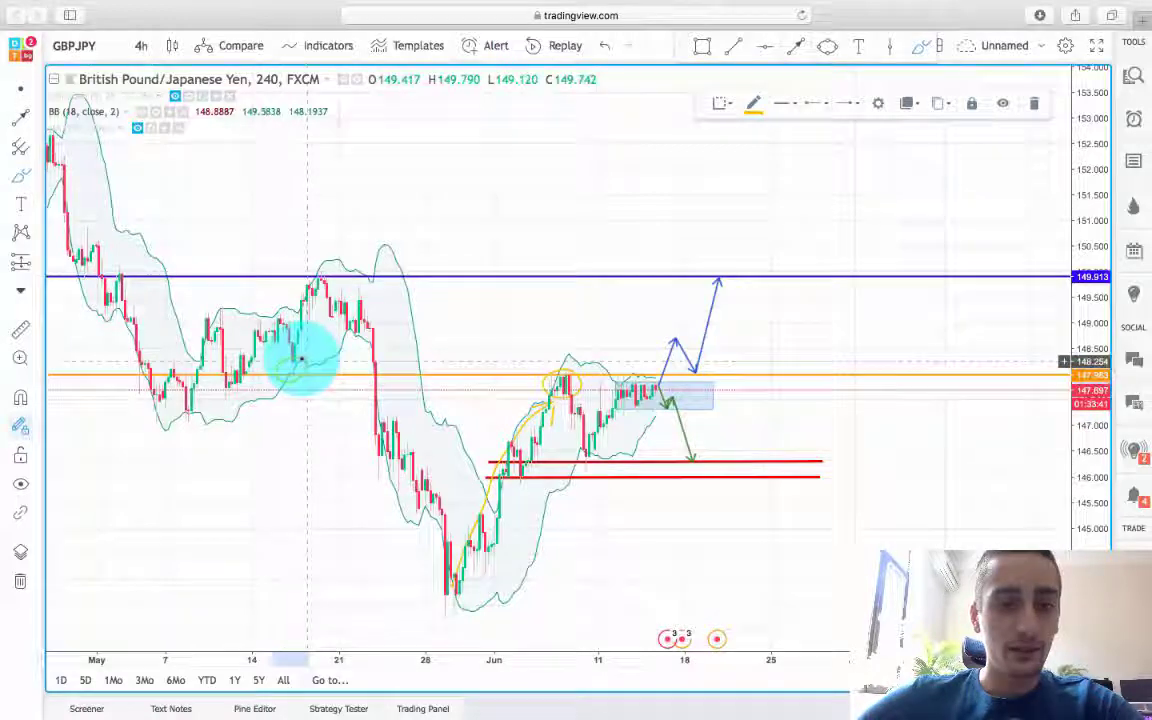
scroll(280, 362, left, 1)
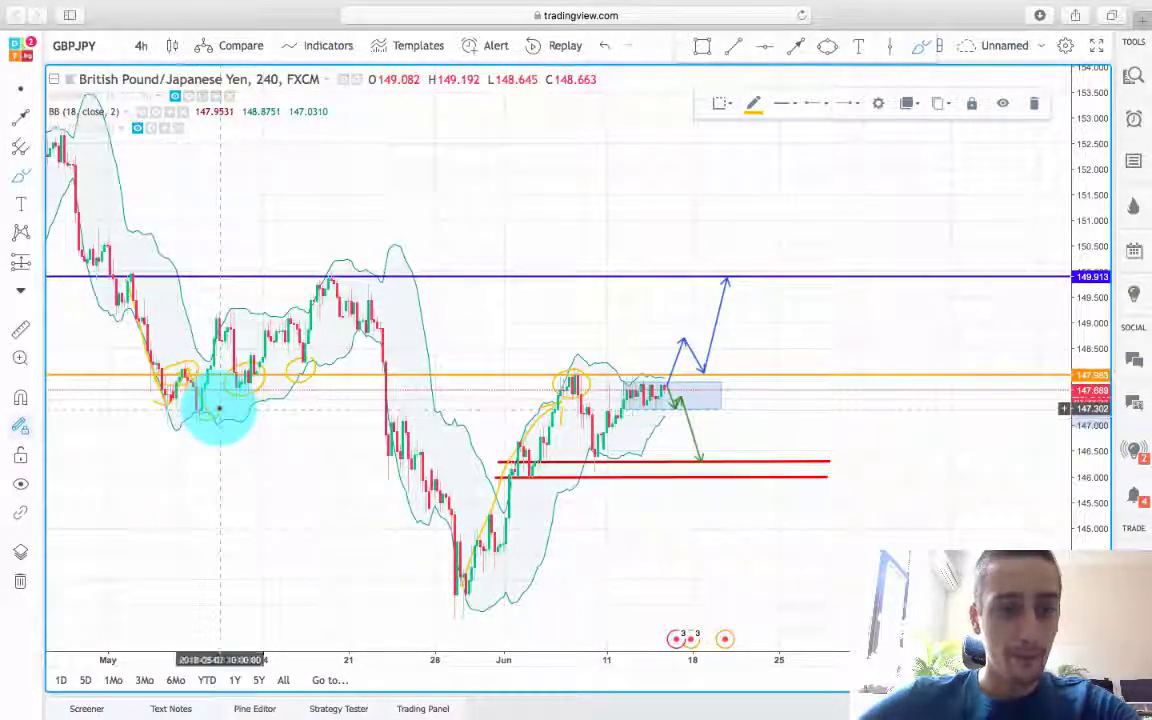
click(142, 112)
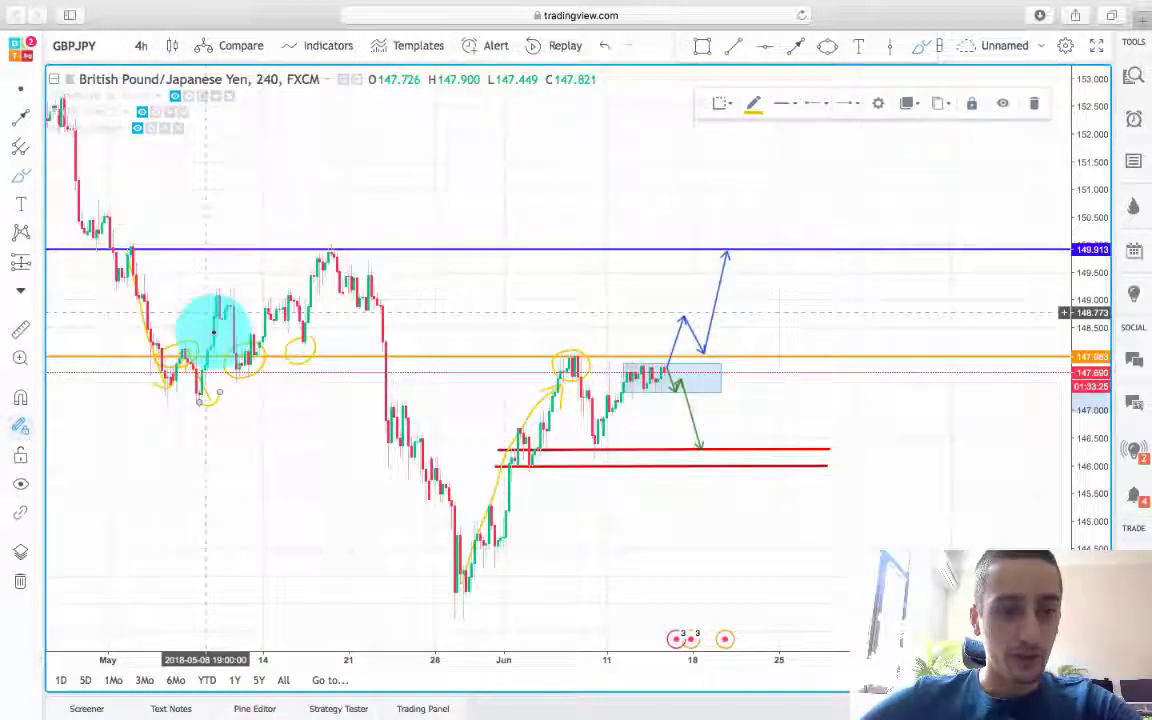
scroll(222, 293, left, 2)
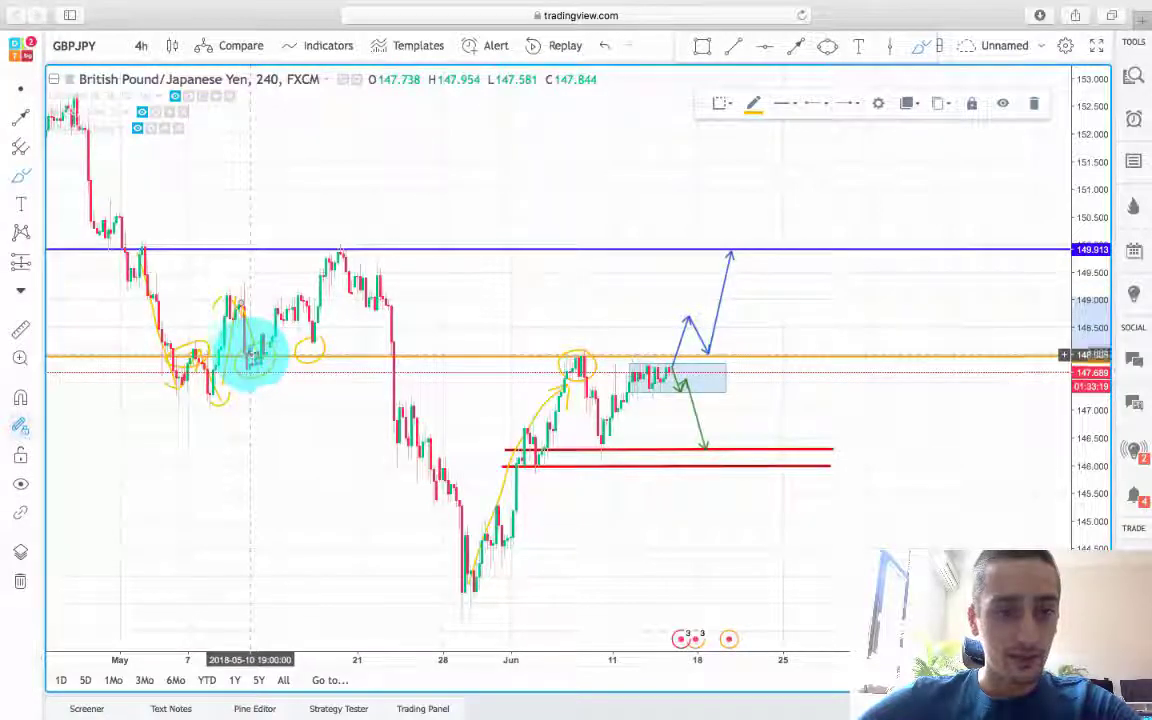
scroll(280, 380, left, 2)
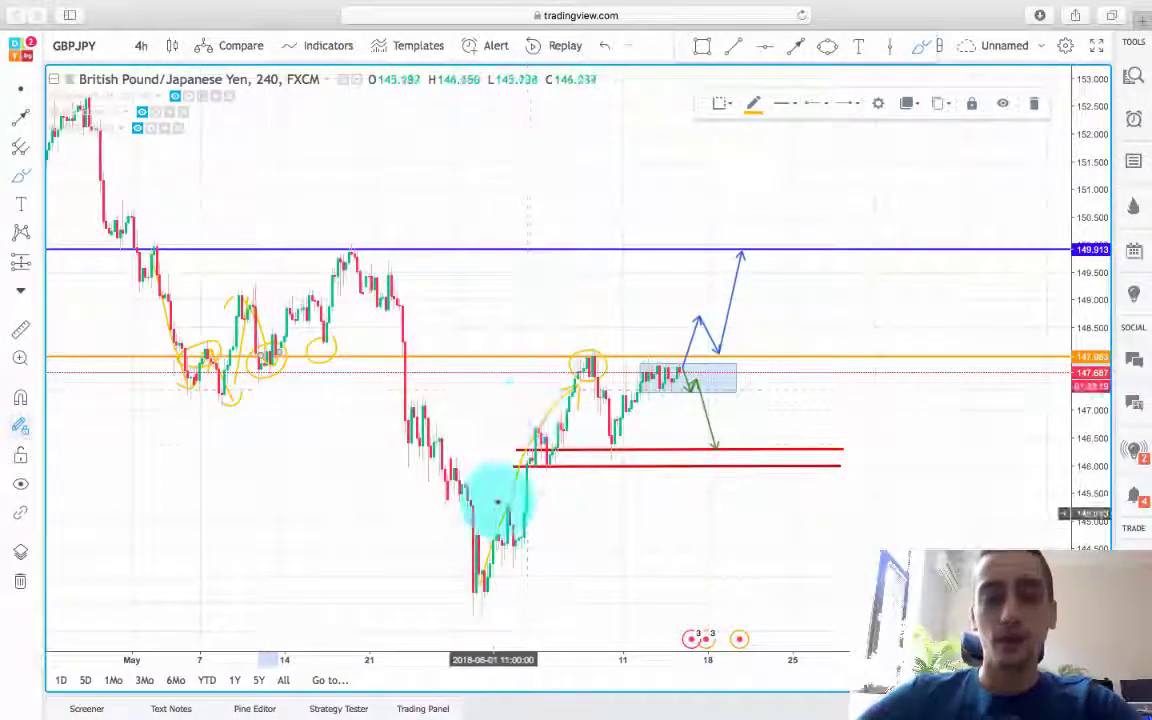
drag(593, 368, 595, 380)
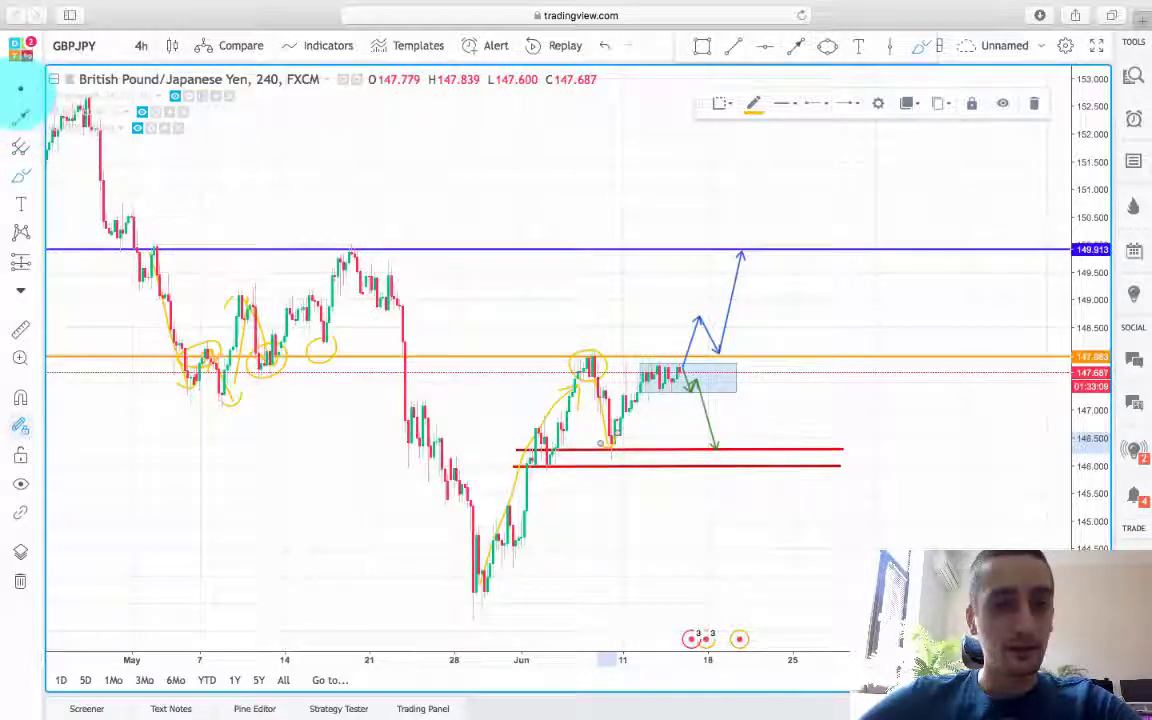
Switch the GBPJPY chart to the 1-hour interval
scroll(828, 399, right, 3)
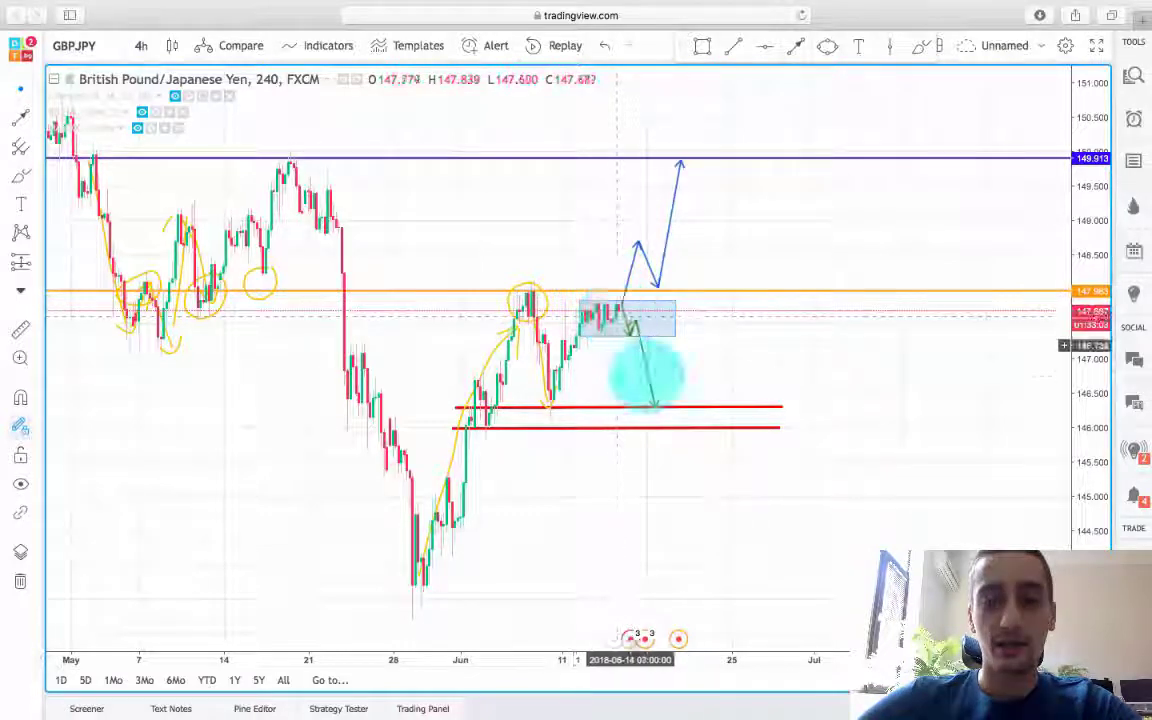
drag(782, 359, 818, 360)
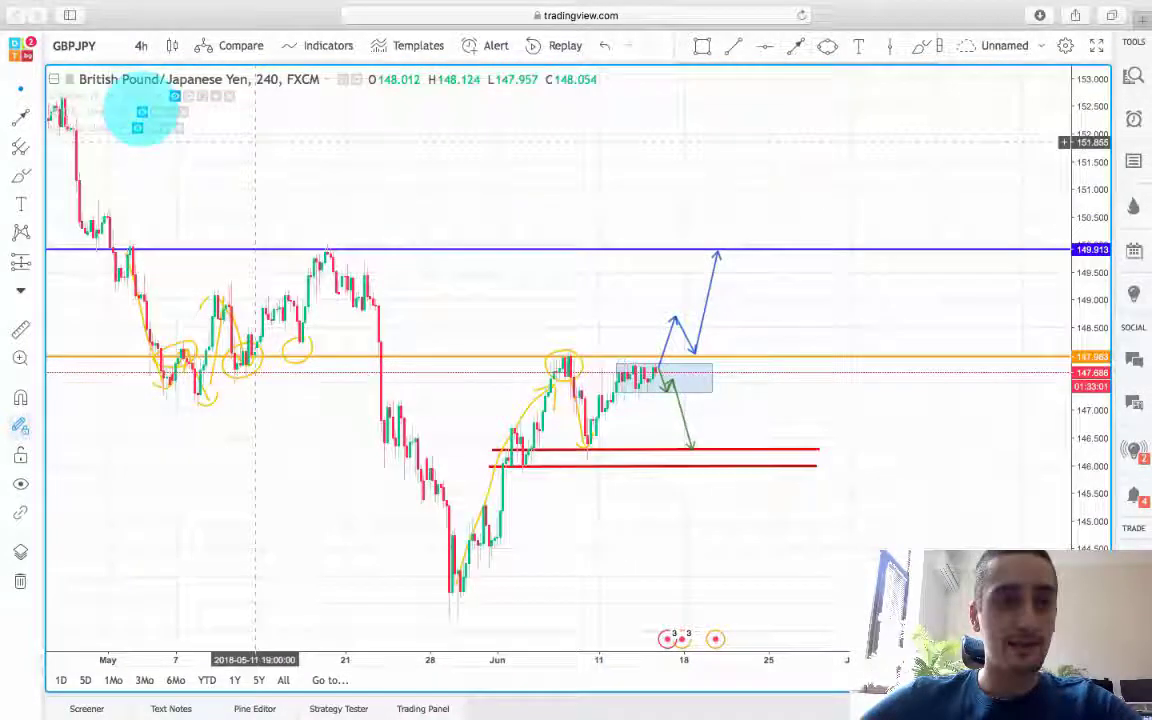
click(141, 45)
click(155, 244)
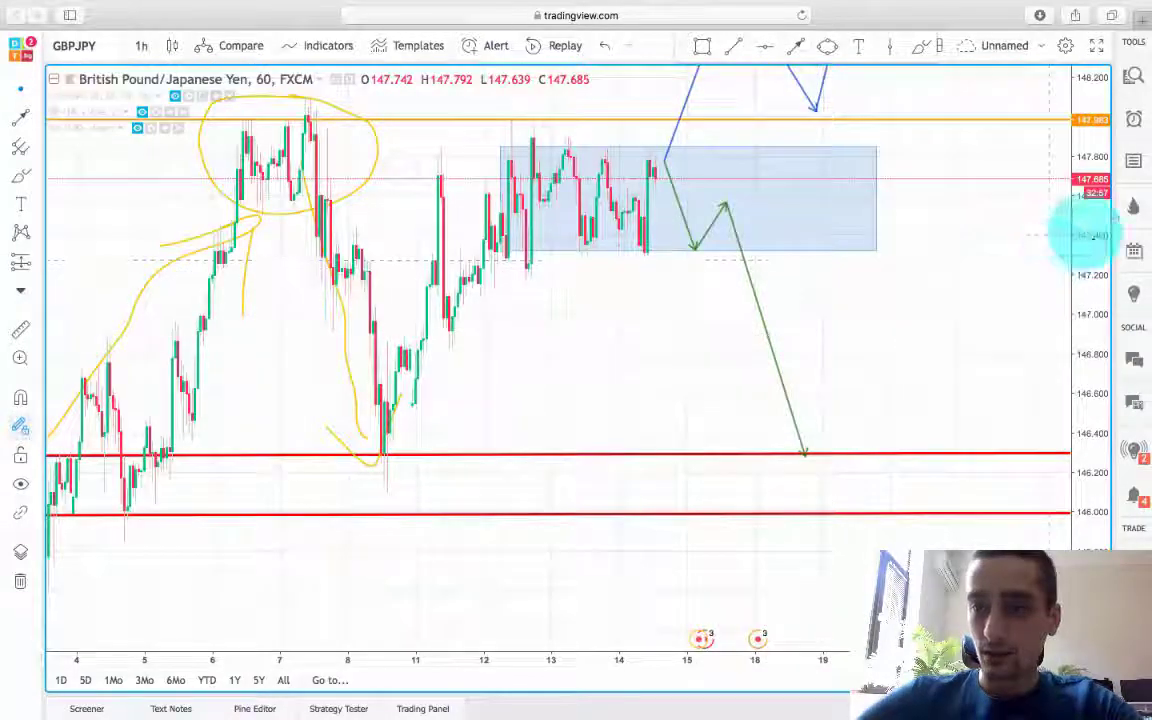
Compress the price scale and show the Bollinger Bands again
drag(1085, 235, 1093, 386)
drag(959, 342, 861, 347)
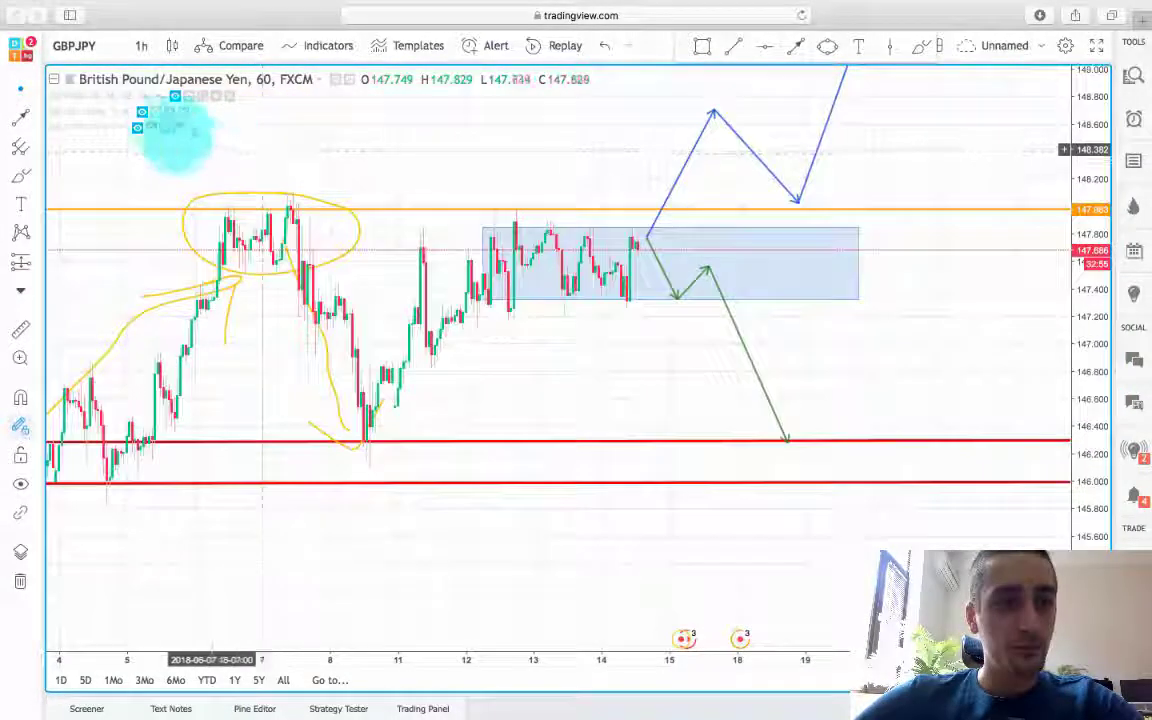
click(142, 112)
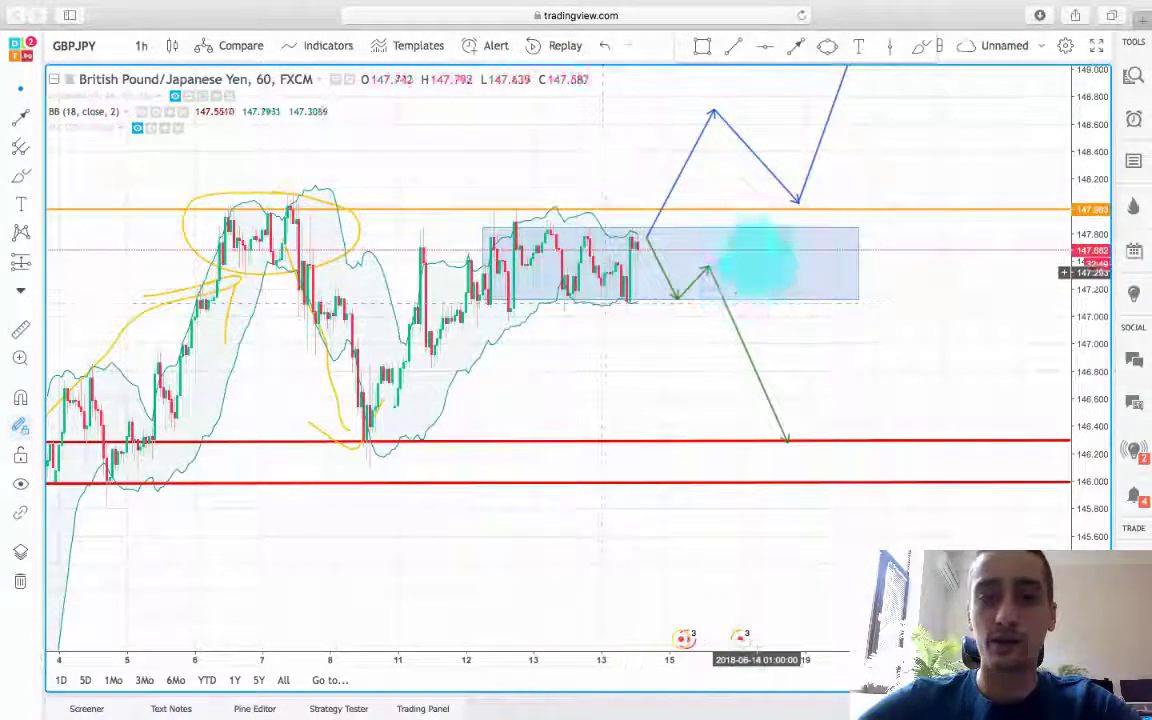
Add a small yellow brush mark on the consolidation candles inside the range box
drag(589, 177, 643, 178)
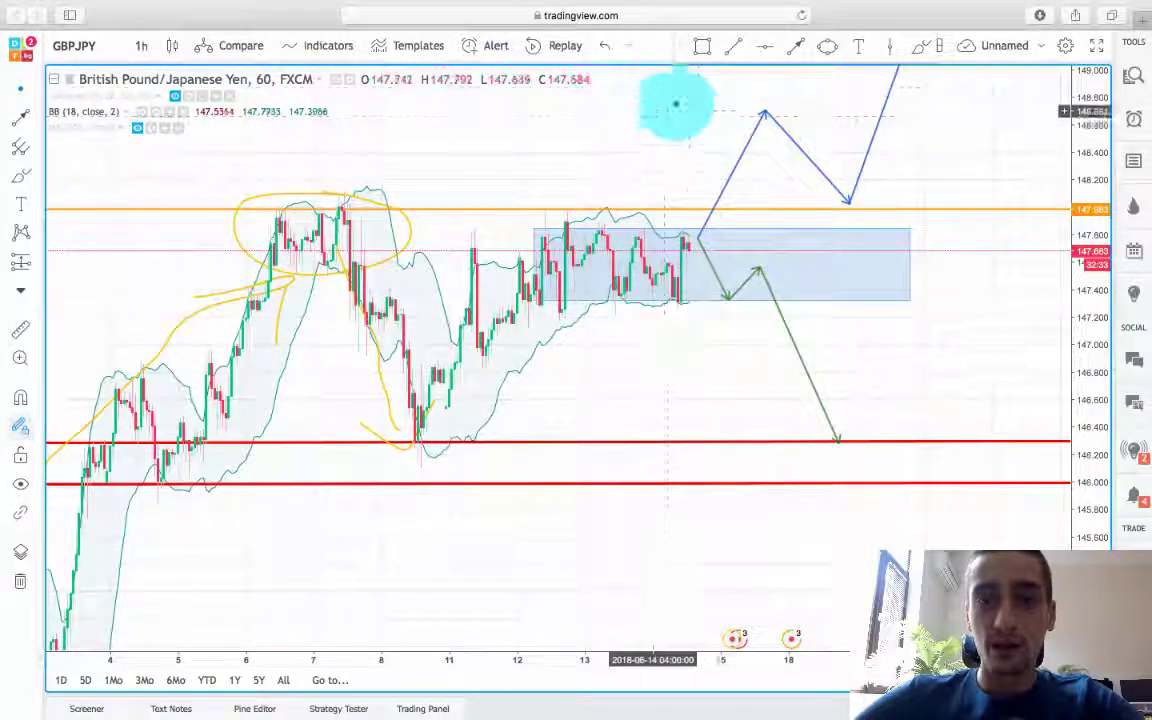
click(20, 175)
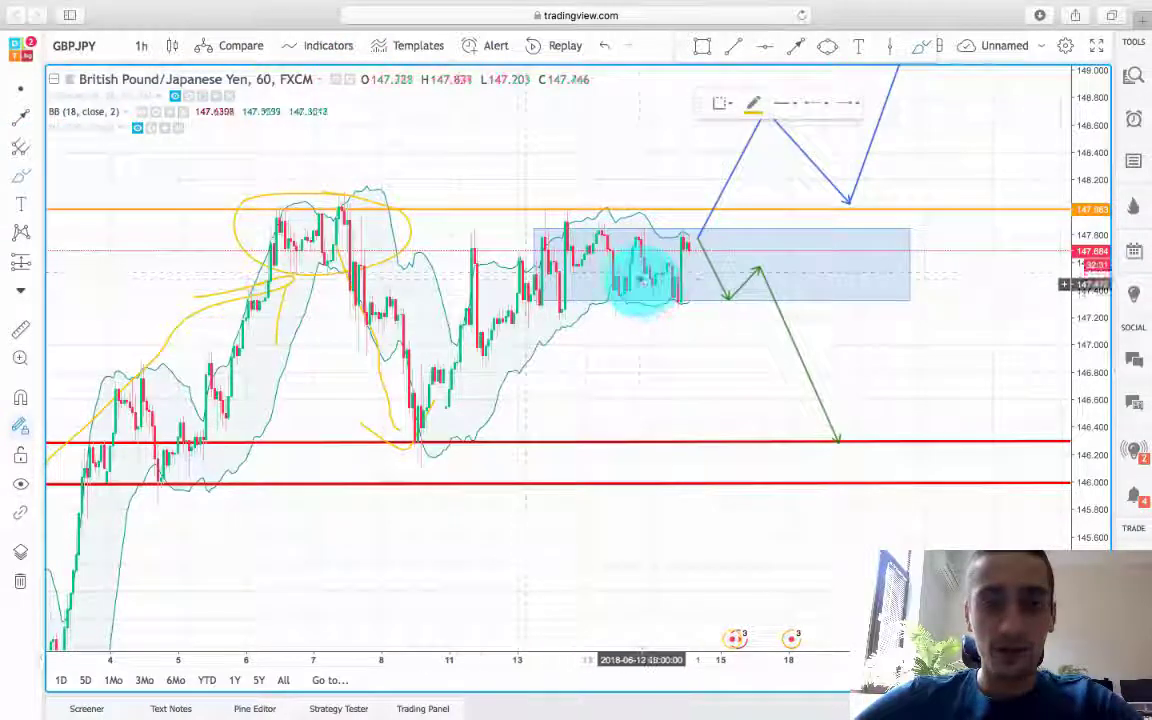
drag(589, 270, 578, 260)
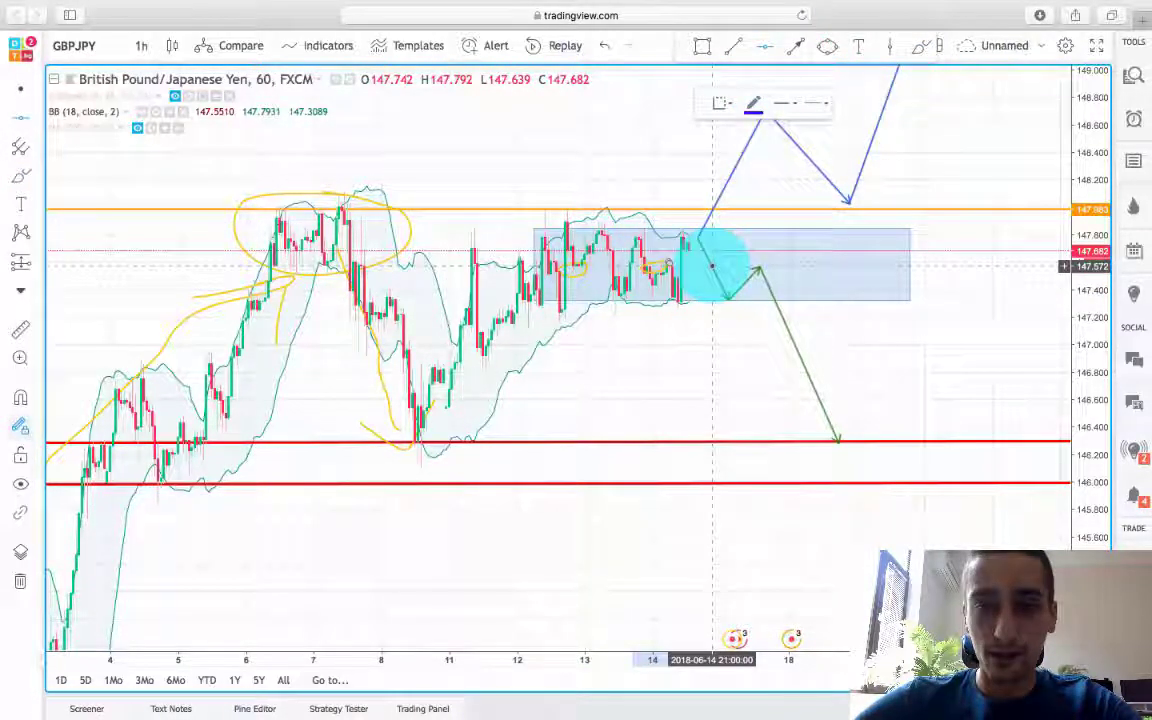
Place a blue horizontal level at 147.566 through the middle of the range box
click(712, 265)
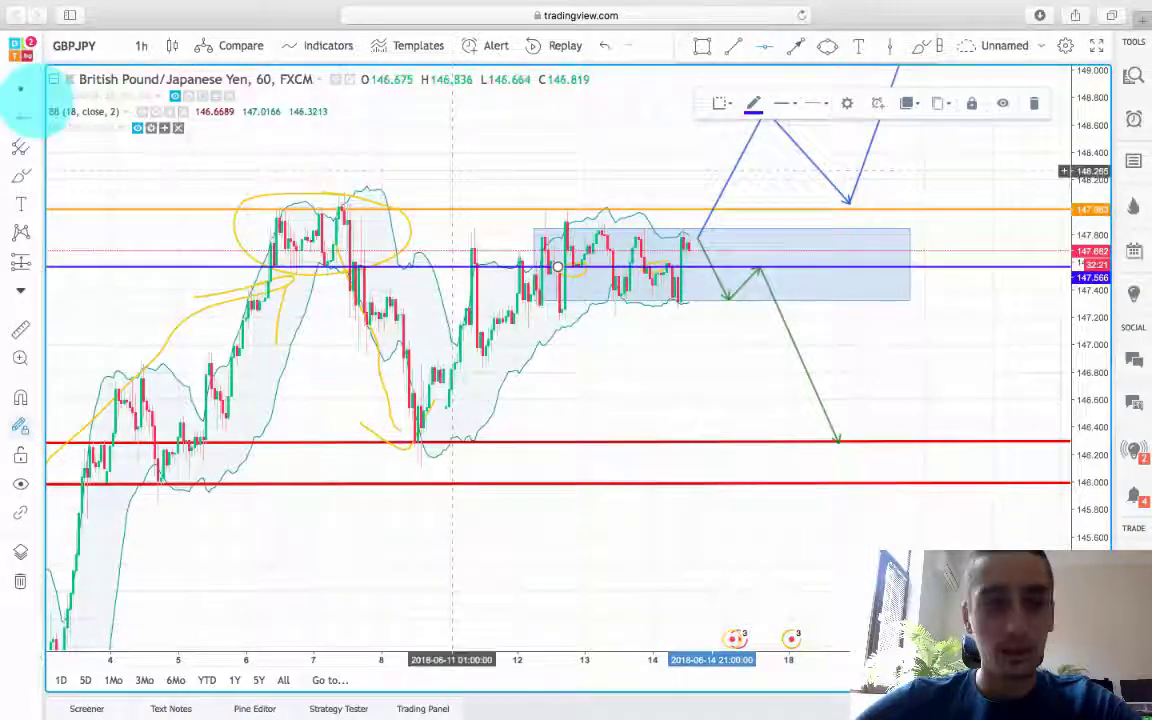
click(670, 350)
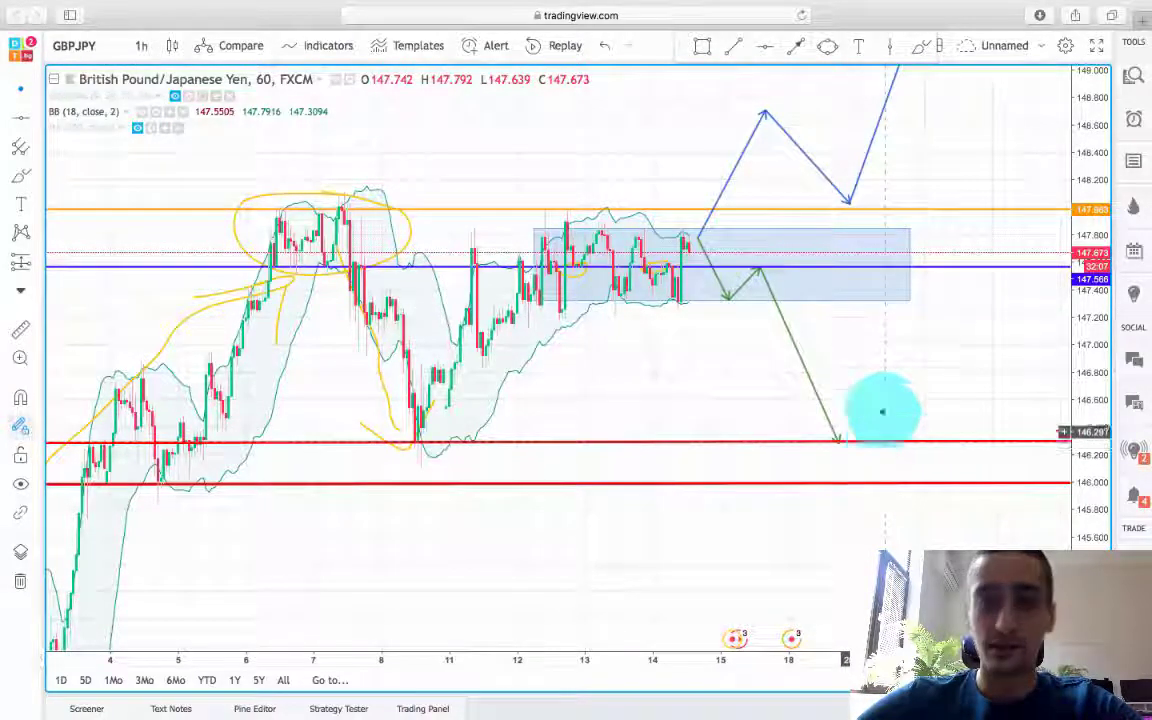
drag(866, 337, 932, 344)
drag(1075, 314, 910, 458)
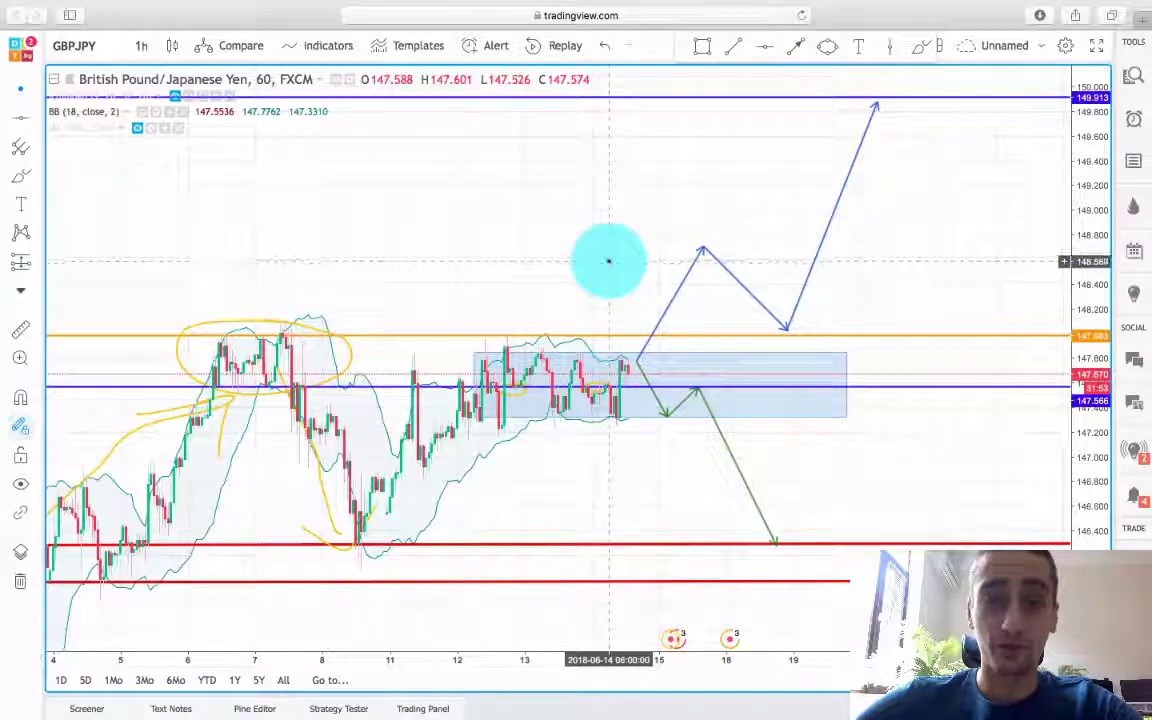
scroll(607, 257, down, 2)
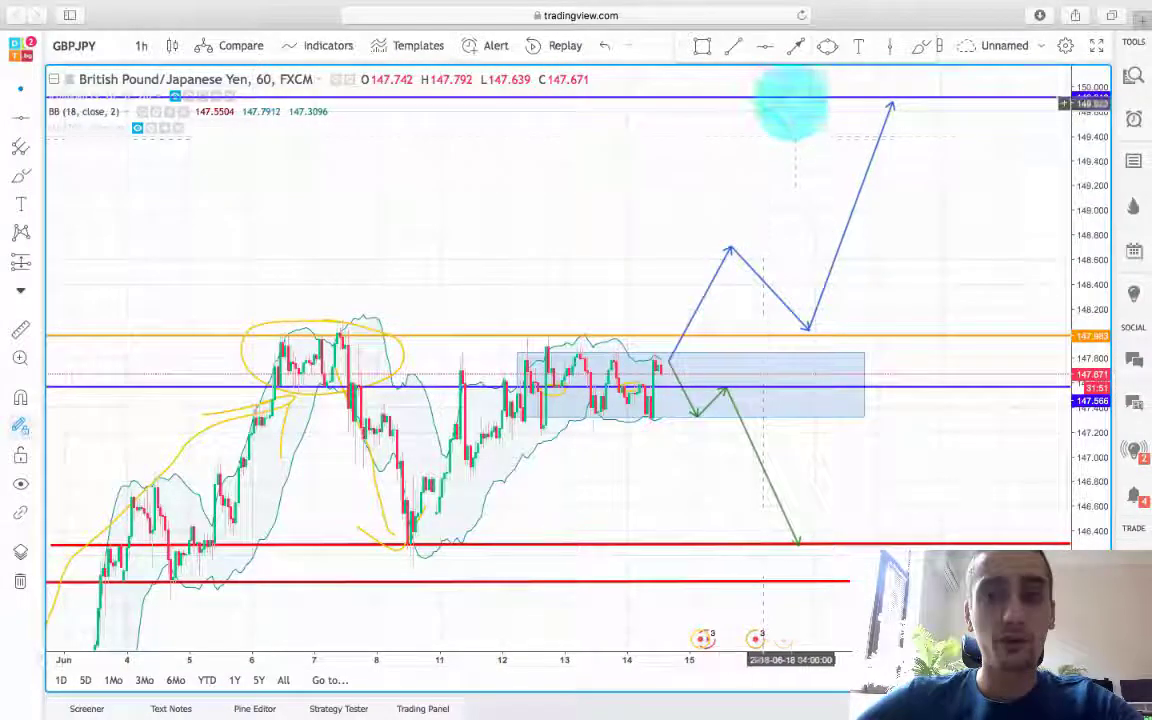
scroll(697, 240, right, 3)
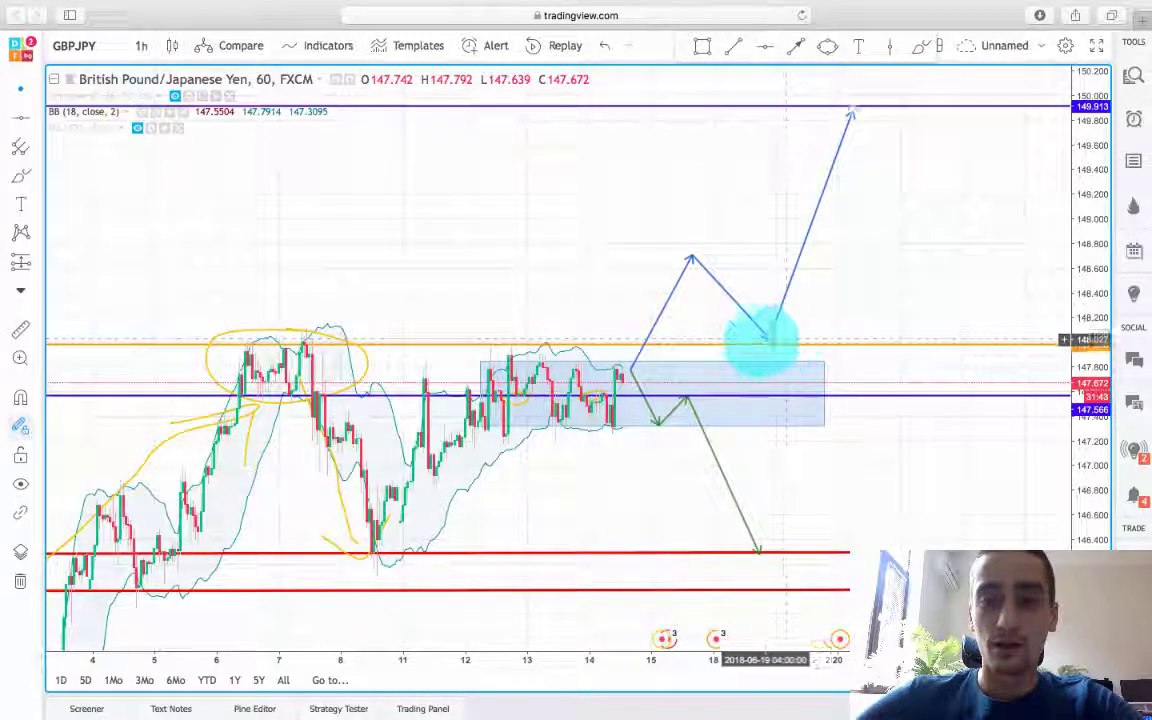
scroll(769, 336, down, 1)
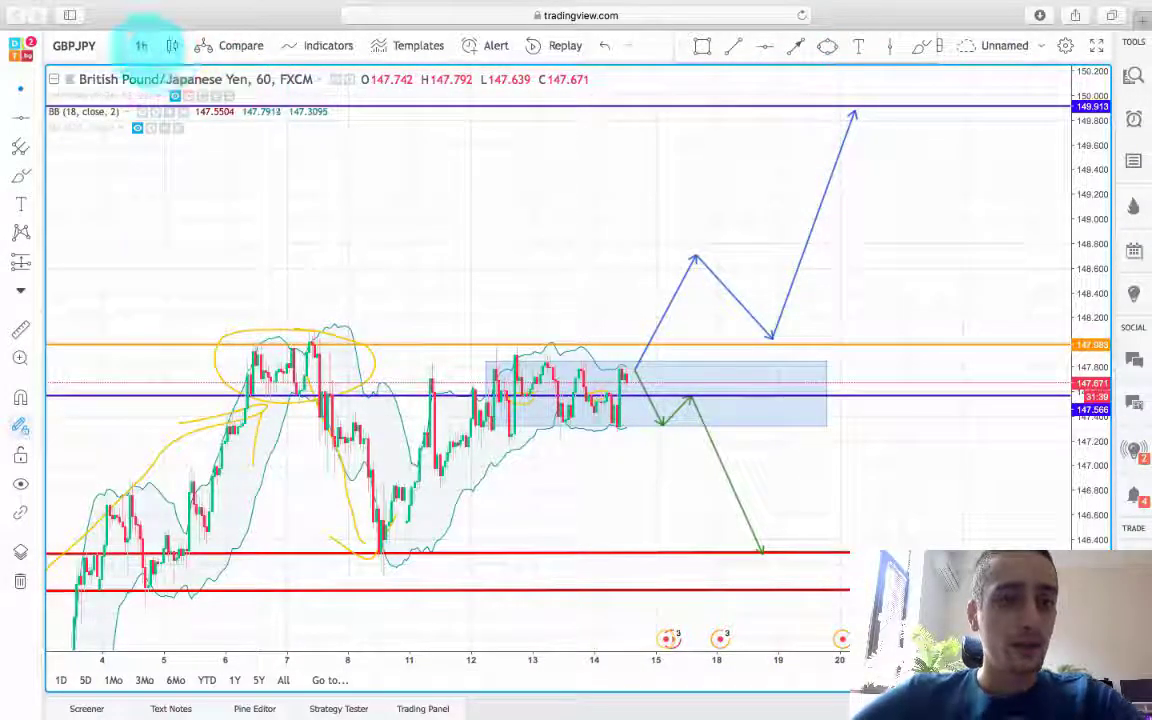
Switch GBPJPY to the 30-minute interval and stretch the price scale to frame the candles
click(141, 45)
click(175, 182)
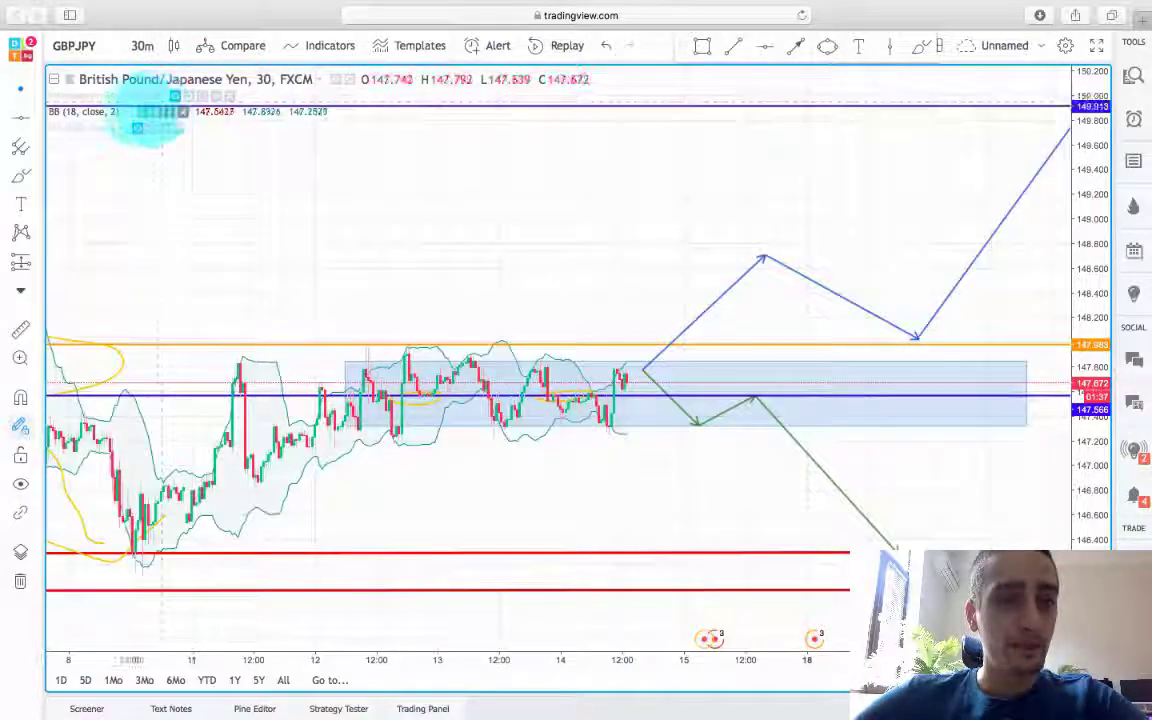
drag(1080, 514, 1067, 368)
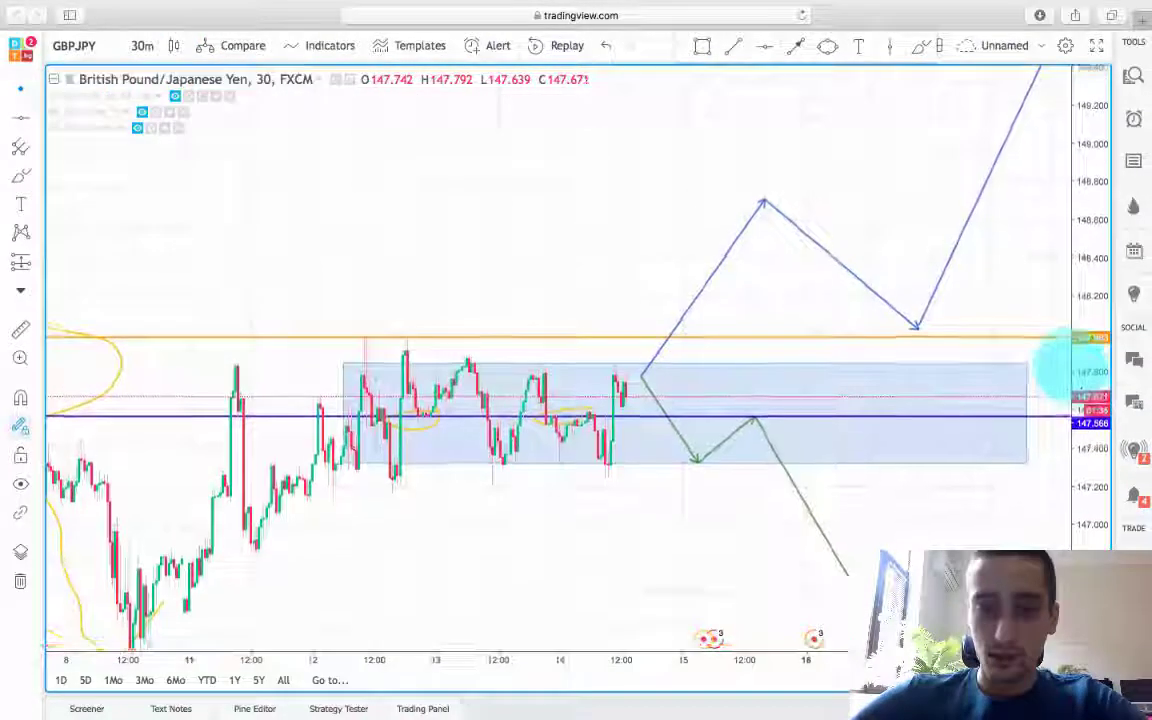
scroll(779, 303, left, 2)
scroll(740, 279, right, 2)
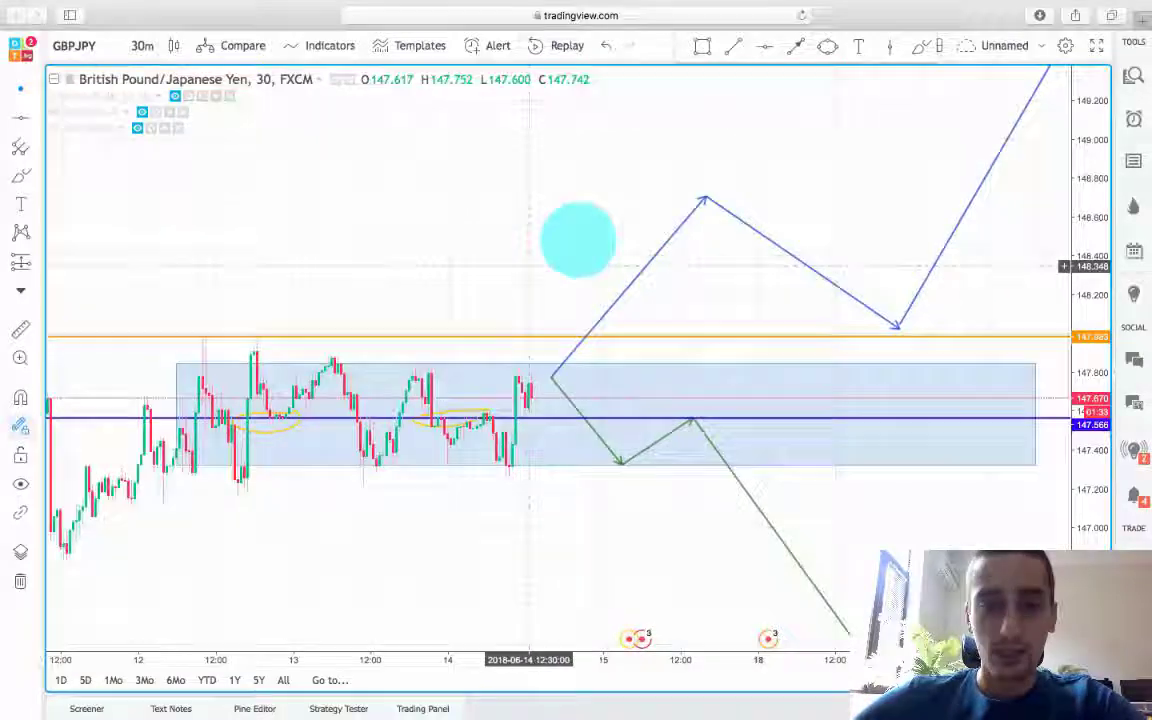
drag(555, 247, 633, 226)
scroll(634, 227, down, 3)
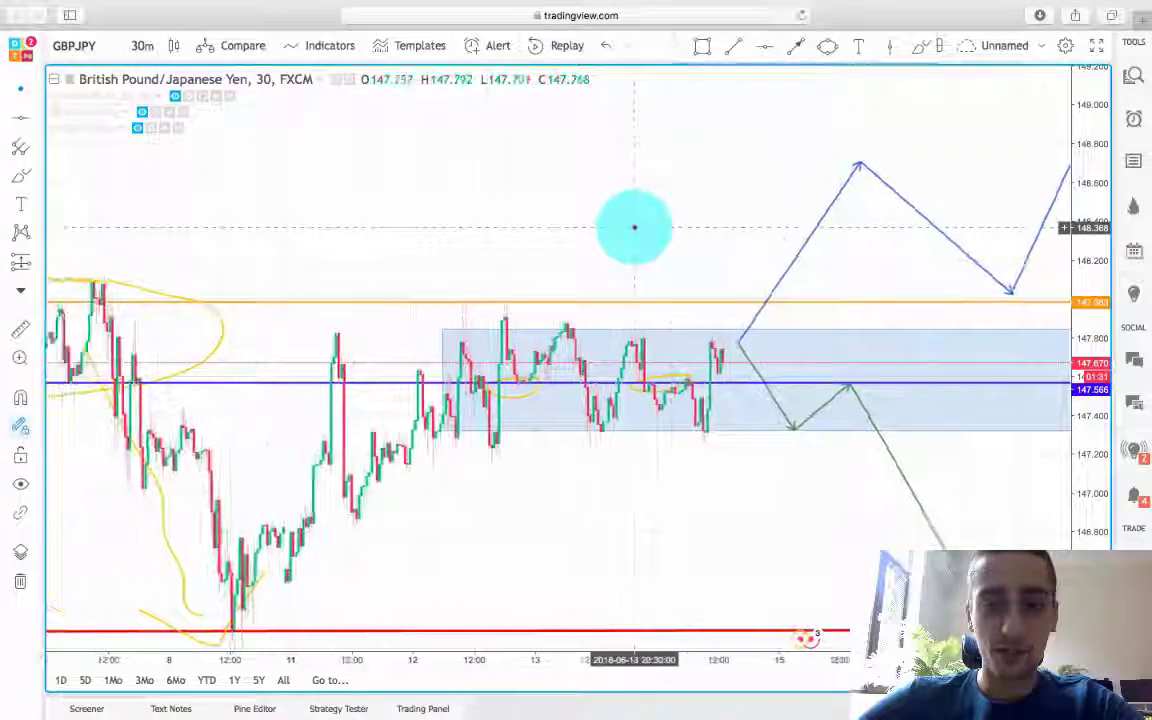
scroll(705, 290, right, 3)
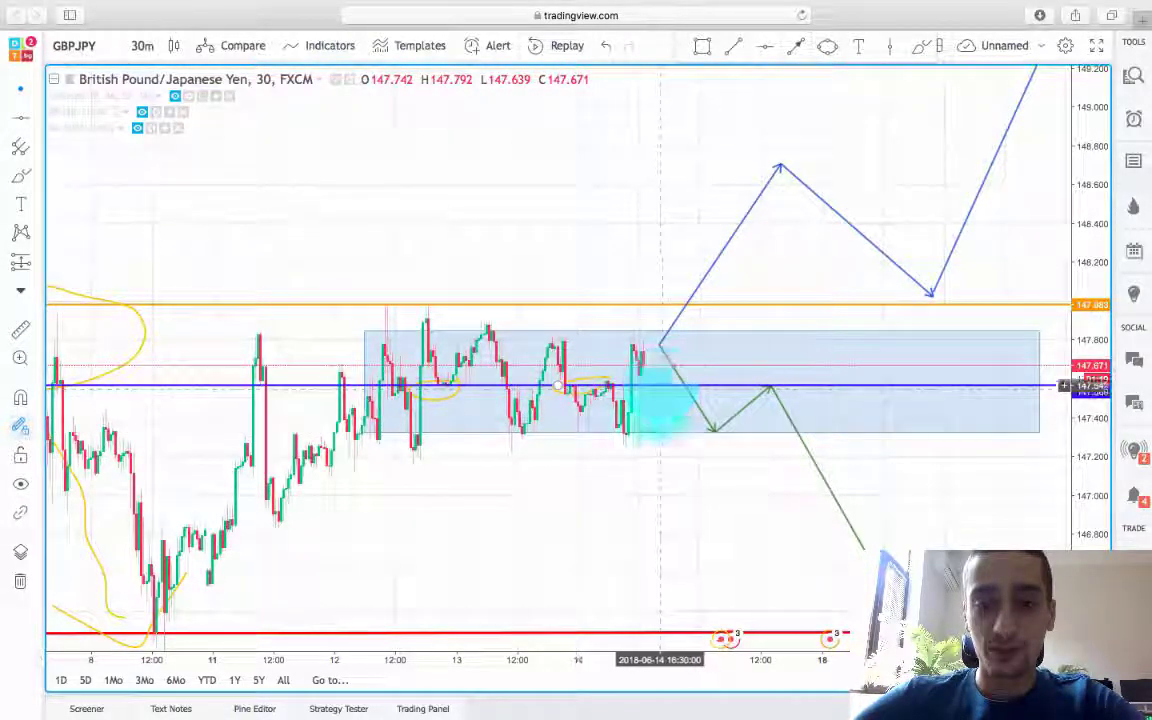
Review the range box, blue 147.566 level and scenario arrows on the 30-minute chart
drag(702, 478, 679, 452)
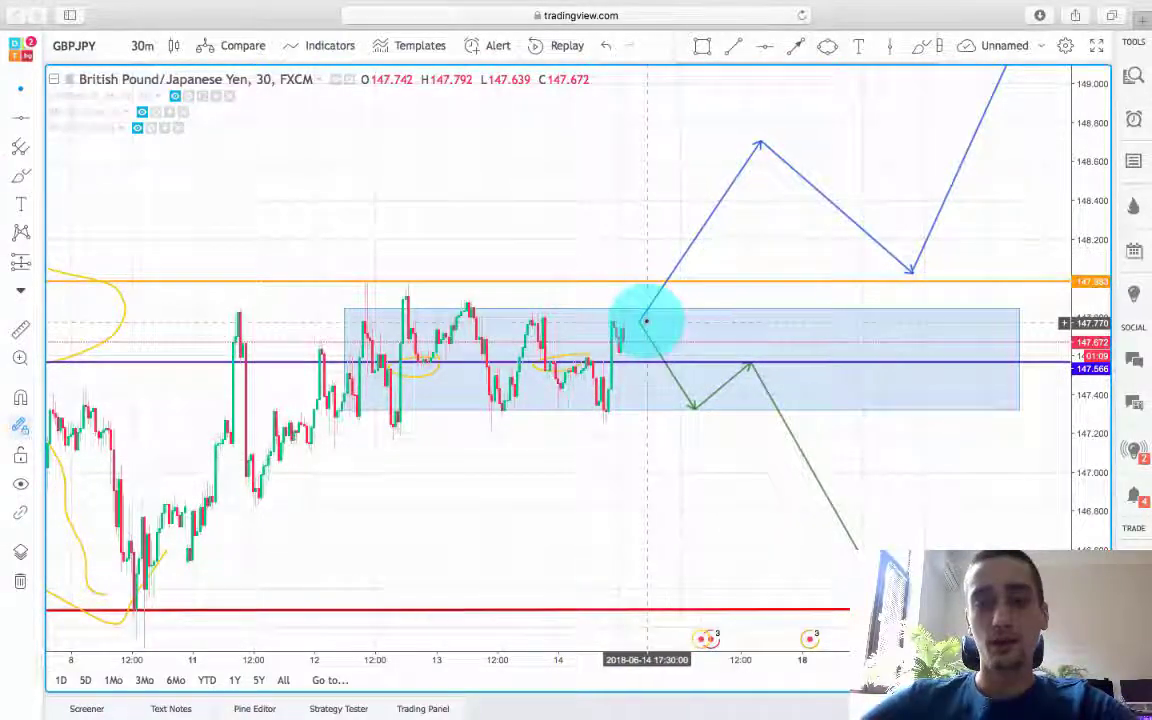
drag(602, 255, 635, 273)
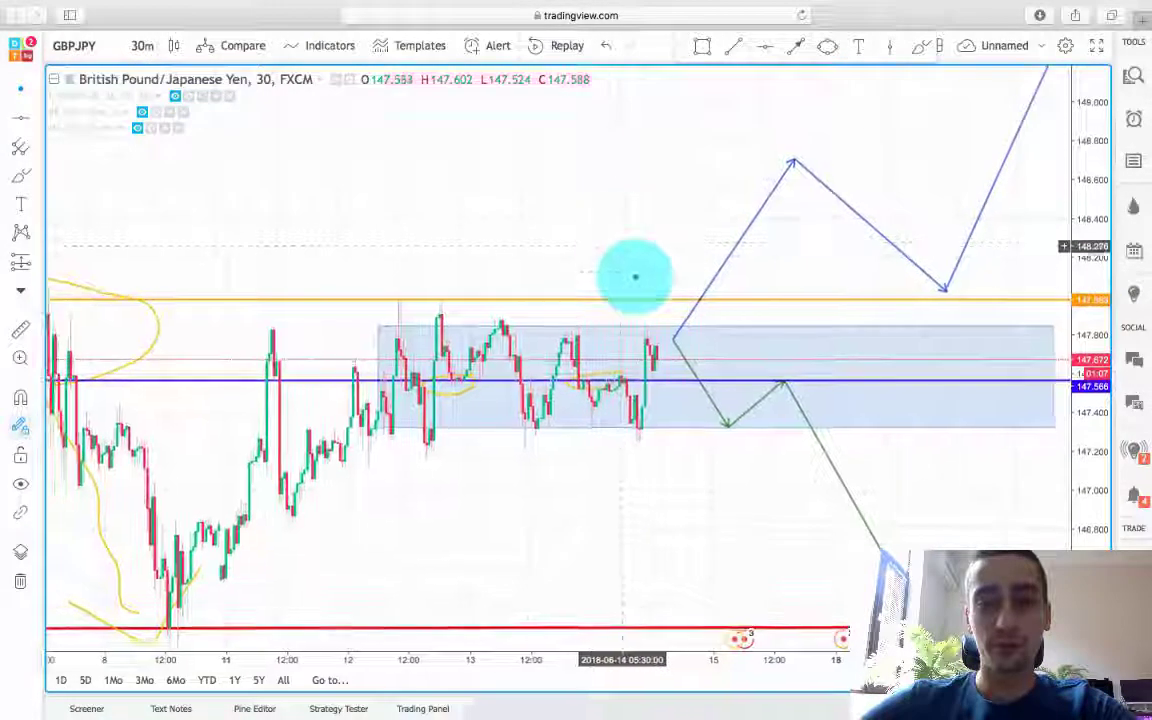
click(669, 328)
click(674, 283)
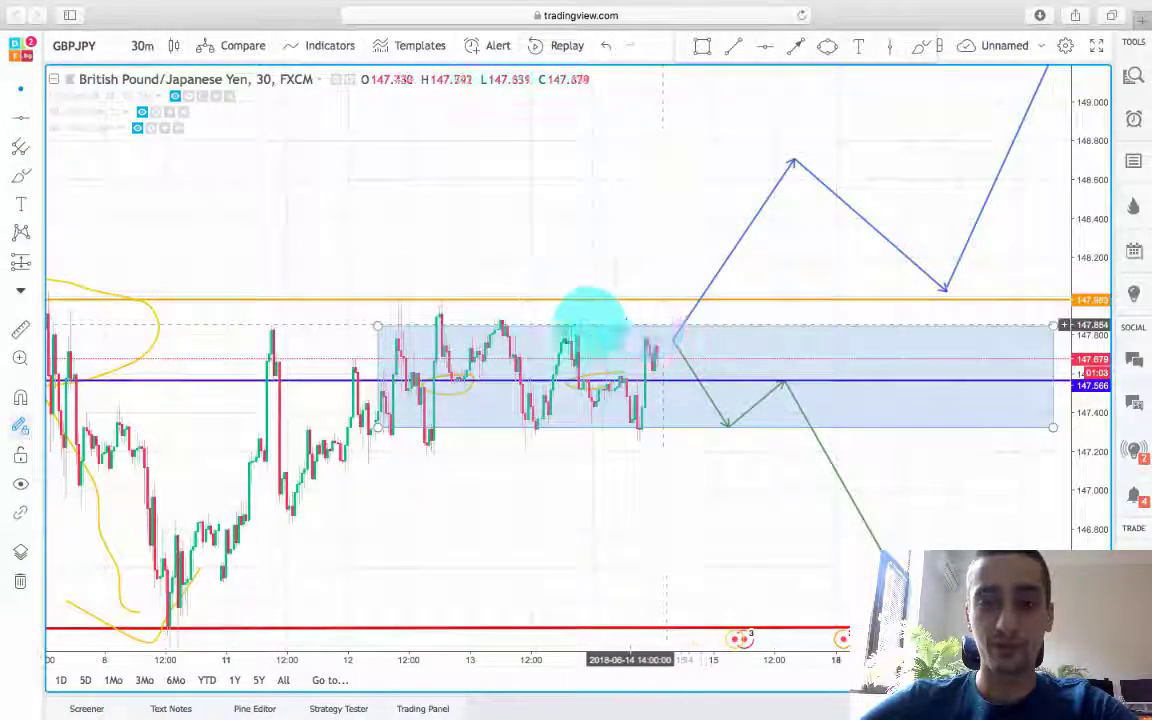